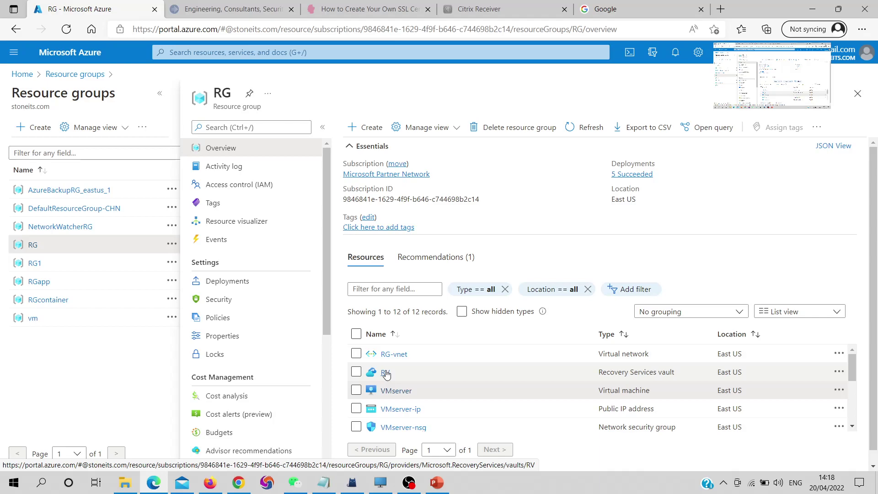
# - Open the RV Recovery Services vault in the RG resource group and show its protected backup items
pyautogui.click(385, 372)
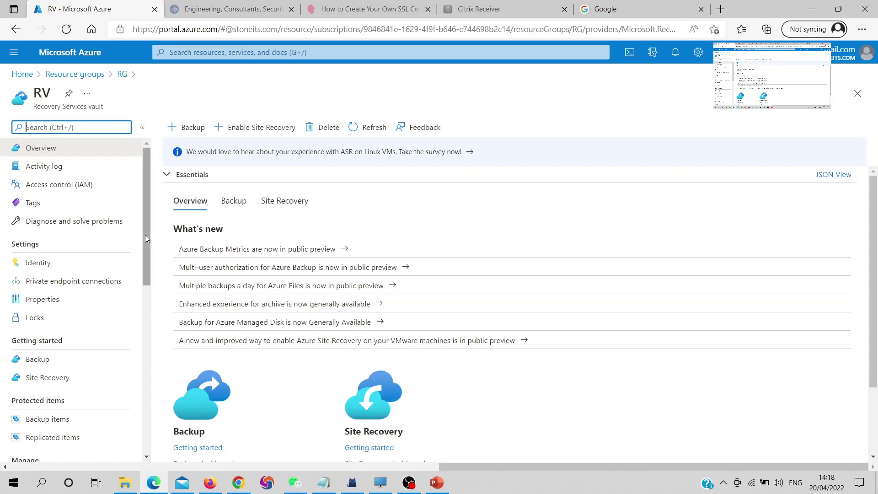
pyautogui.scroll(-4, 145, 235)
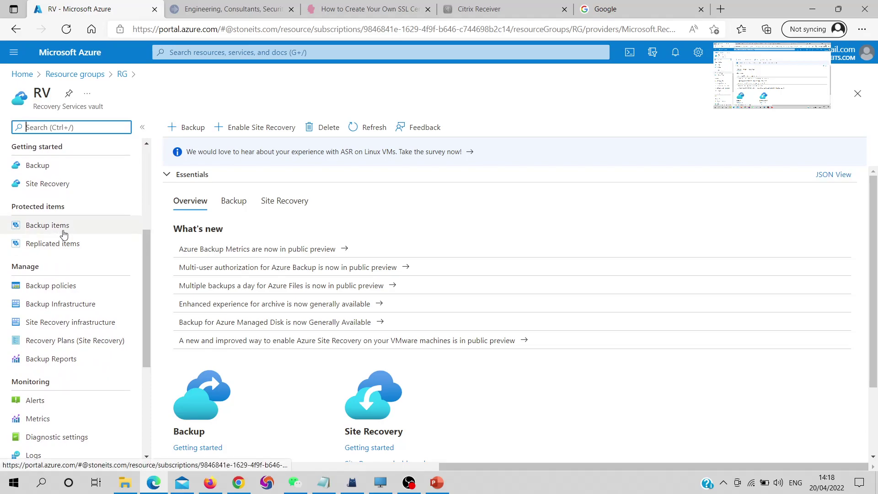
pyautogui.moveTo(61, 206); pyautogui.dragTo(19, 207)
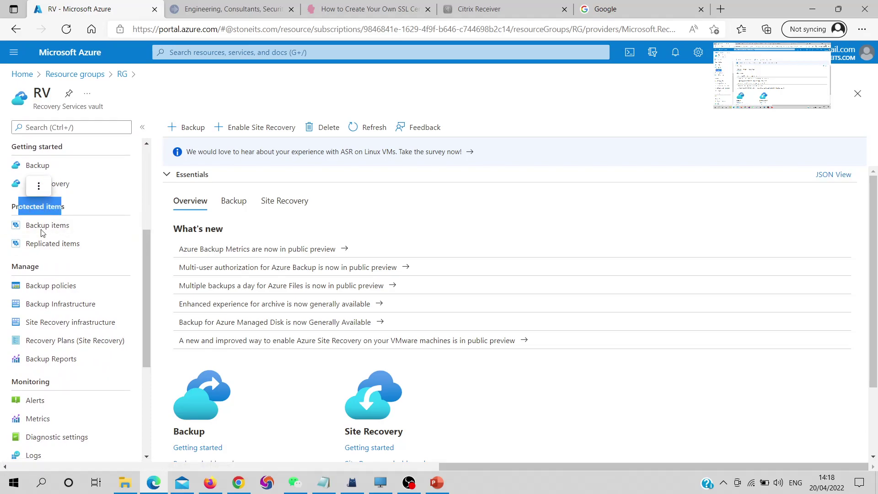
pyautogui.click(42, 227)
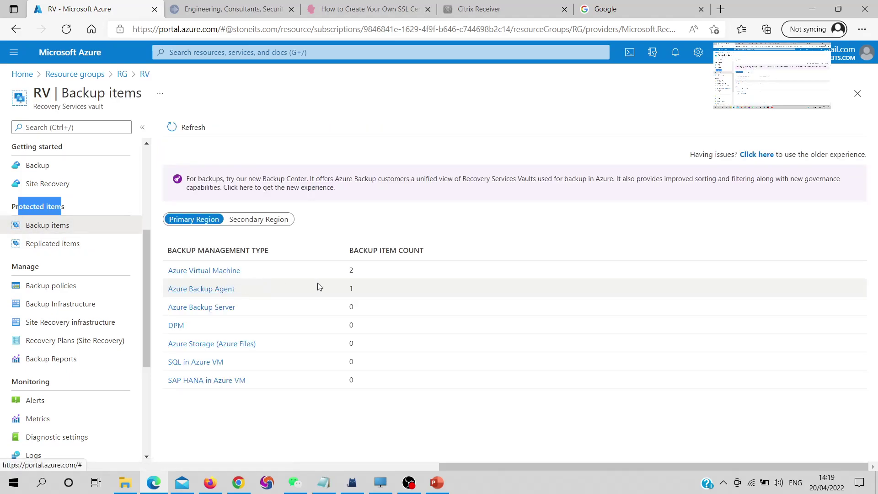
pyautogui.moveTo(241, 271); pyautogui.dragTo(168, 272)
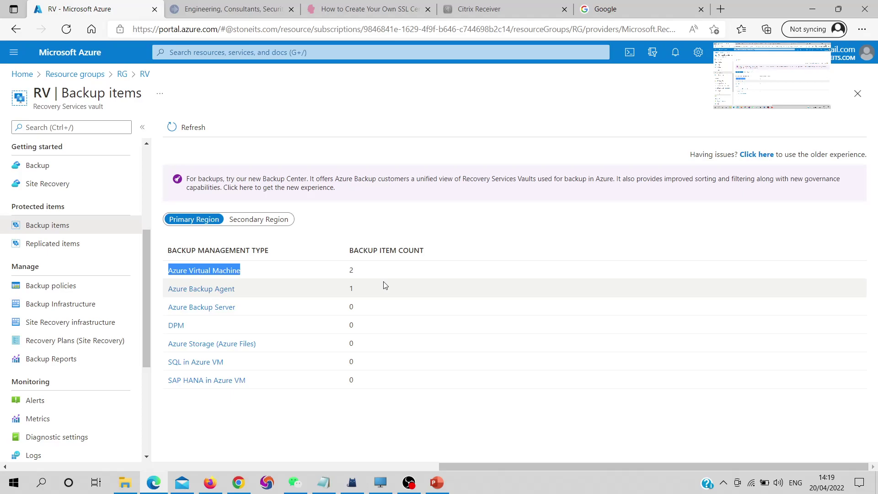
# - Open the Azure Backup Agent backup items and review the listed item's protected server, last backup status, backup time and drive
pyautogui.click(214, 290)
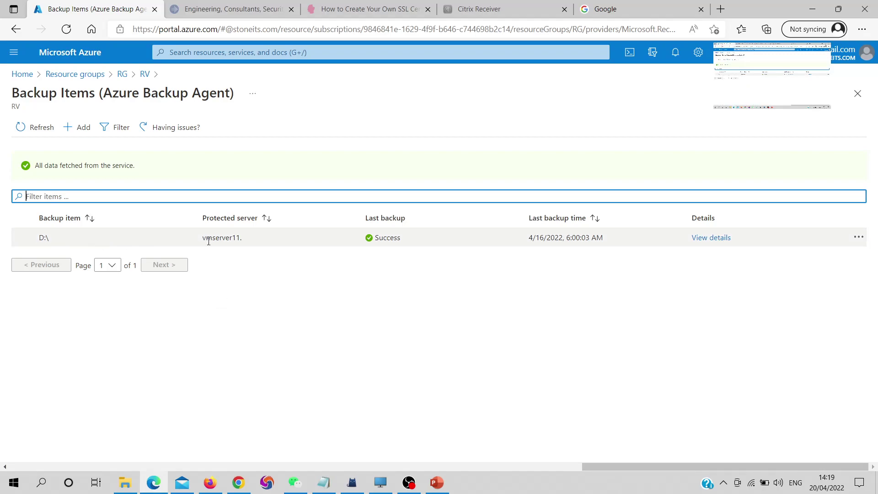
pyautogui.moveTo(203, 242); pyautogui.dragTo(241, 241)
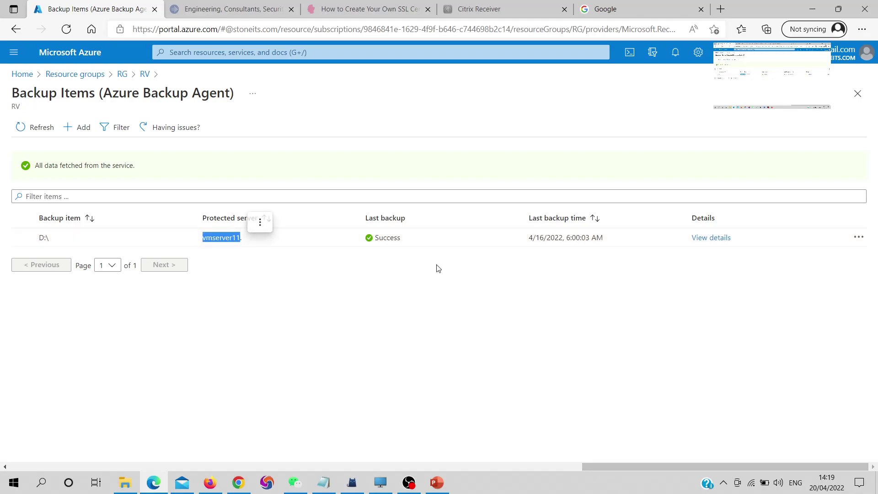
pyautogui.moveTo(375, 239); pyautogui.dragTo(408, 243)
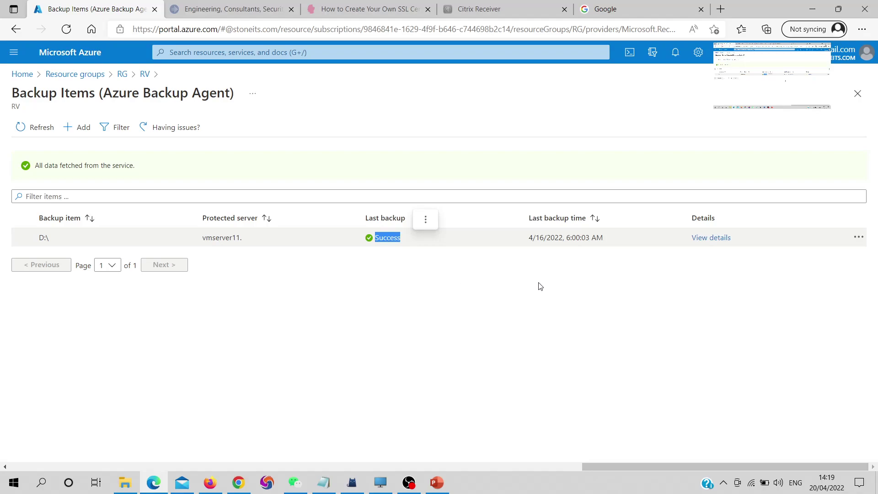
pyautogui.moveTo(530, 237); pyautogui.dragTo(599, 251)
pyautogui.click(580, 295)
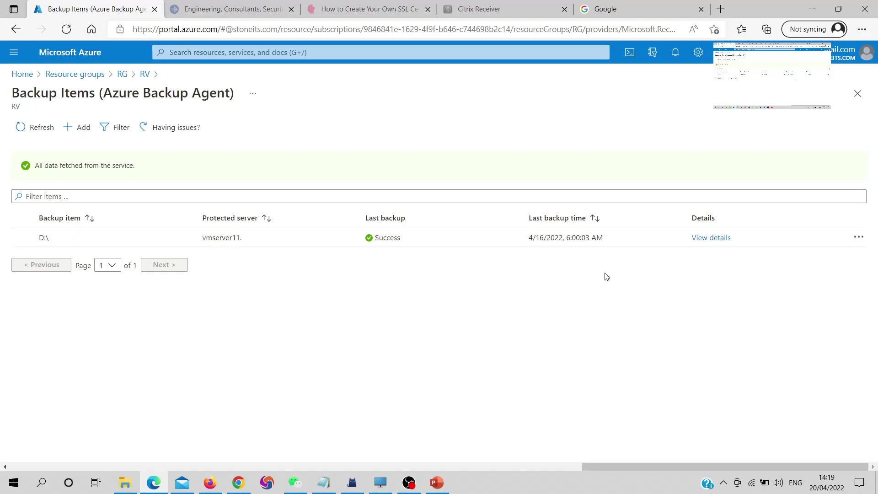
pyautogui.doubleClick(43, 238)
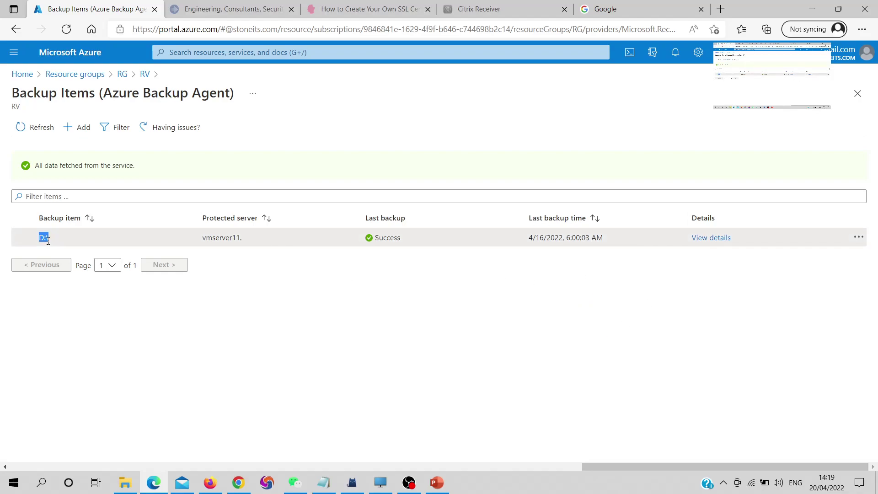
# - View the details and recovery points of the D:\ backup item, and open its protected server vmserver11
pyautogui.click(711, 238)
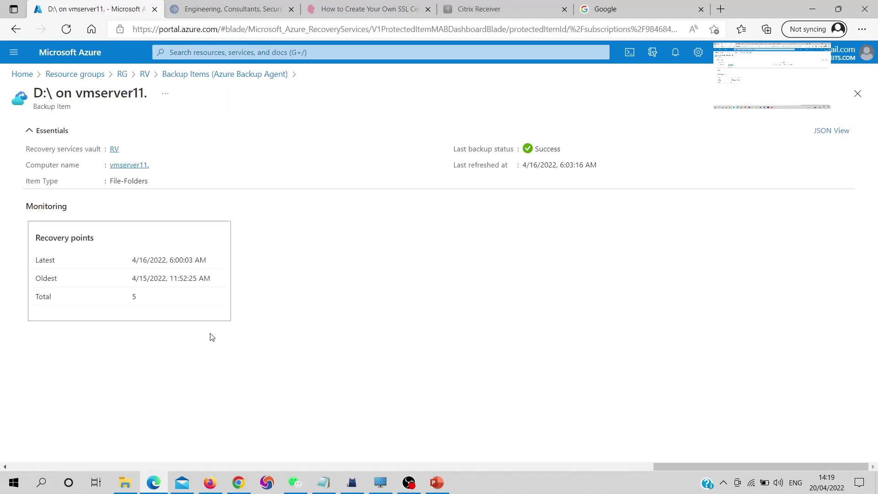
pyautogui.doubleClick(134, 296)
pyautogui.moveTo(114, 171)
pyautogui.click(123, 165)
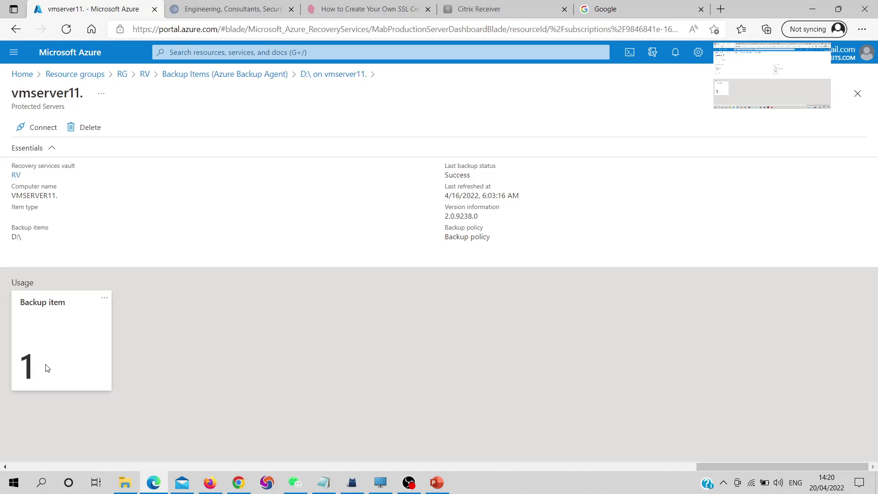
# - Fill in the deletion form for the protected server with the name vmserver11, the reason Compliance and the comment NA
pyautogui.click(87, 128)
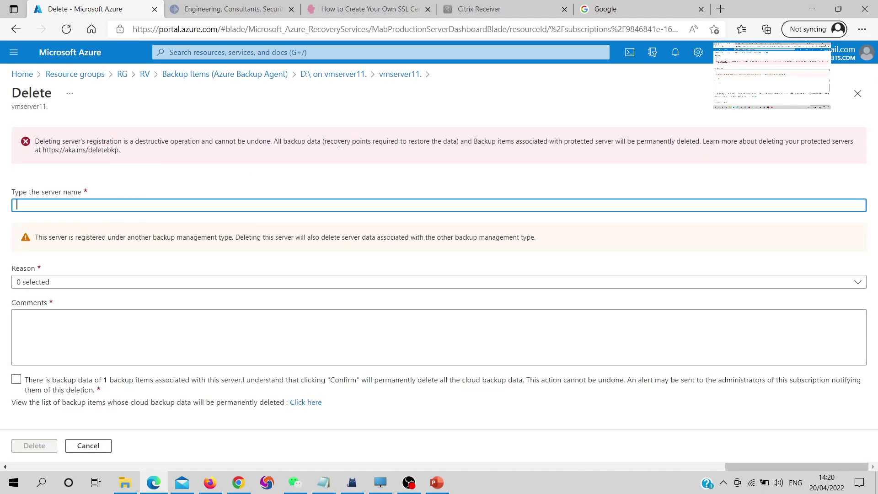
pyautogui.write('vmserver11')
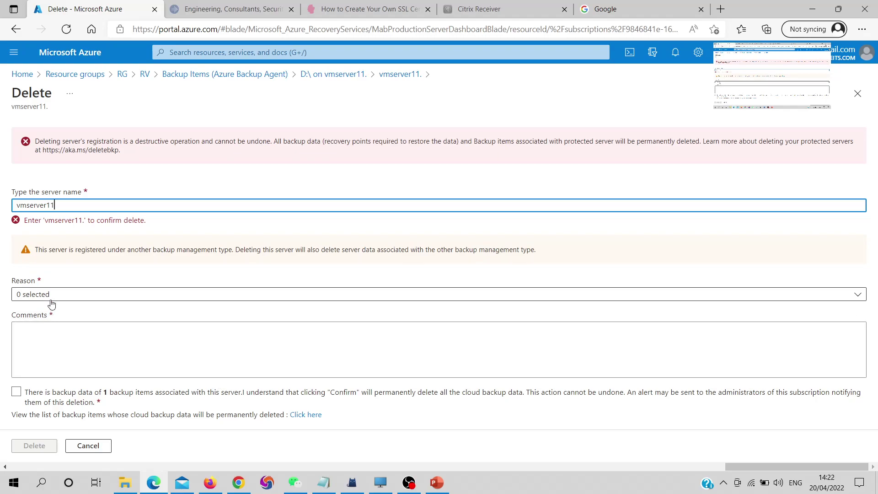
pyautogui.click(51, 304)
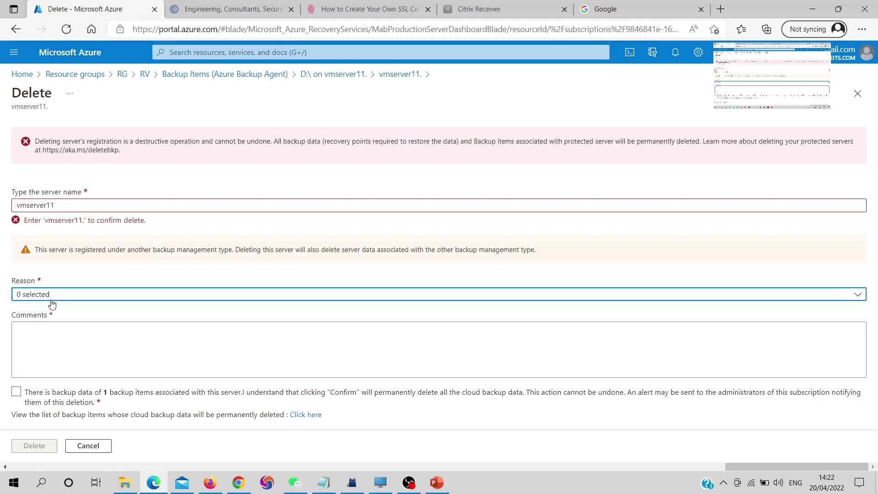
pyautogui.click(24, 257)
pyautogui.click(37, 242)
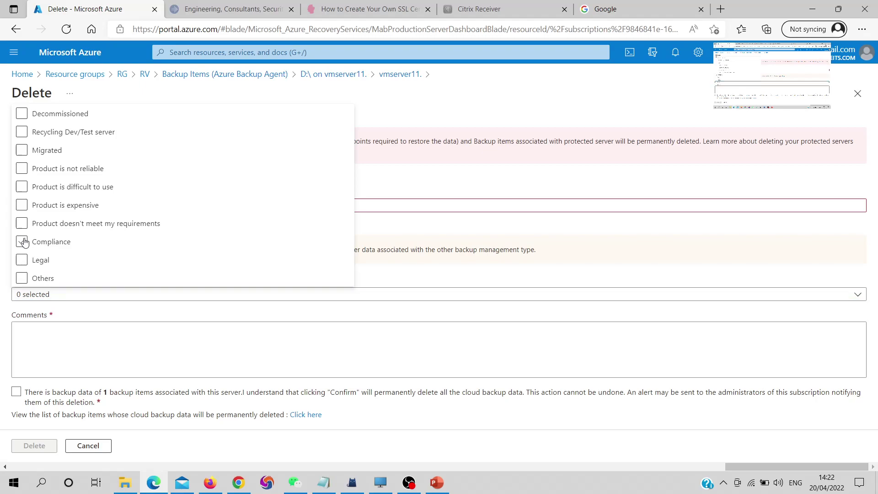
pyautogui.click(69, 341)
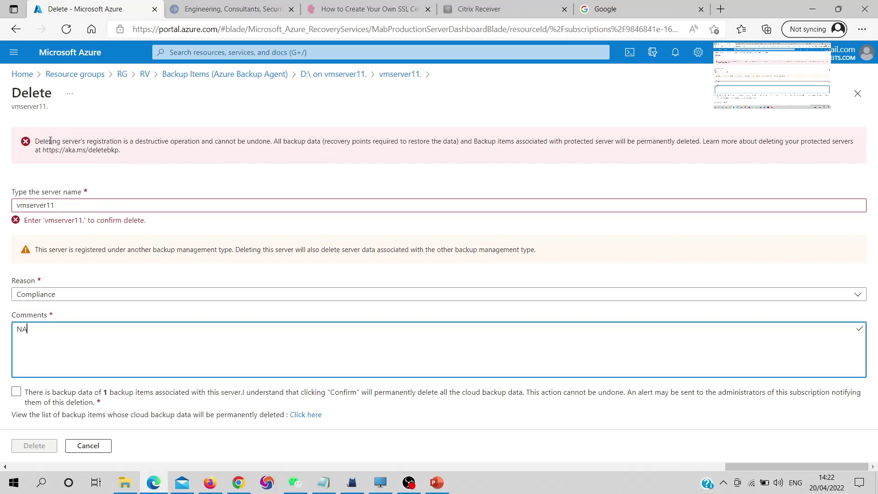
pyautogui.moveTo(45, 141); pyautogui.dragTo(140, 141)
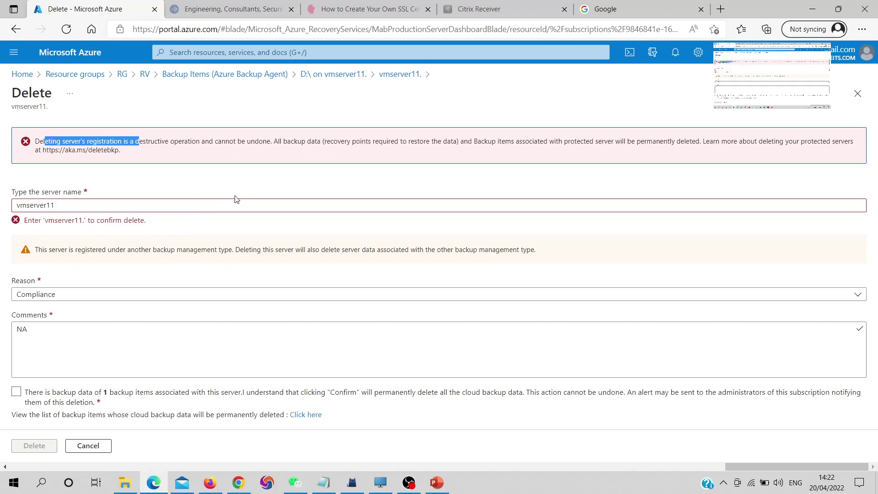
# - Leave the server deletion form unsubmitted and return to the RV vault's Backup items overview
pyautogui.click(331, 80)
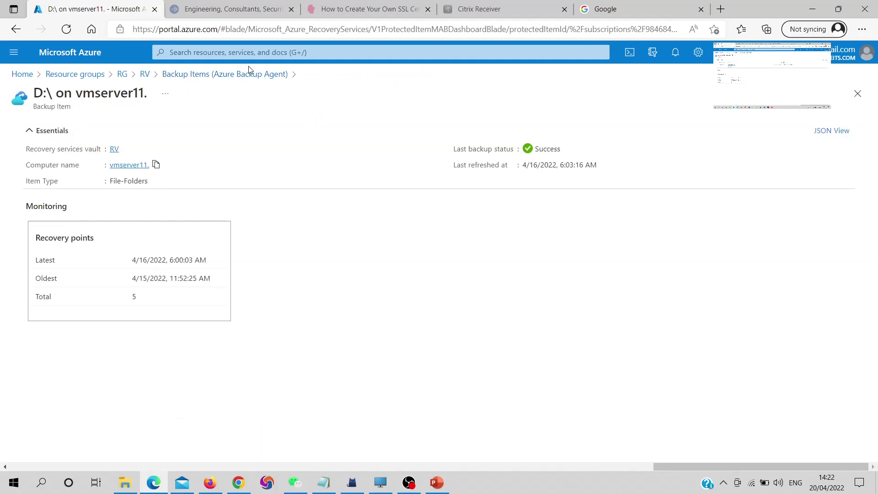
pyautogui.click(246, 77)
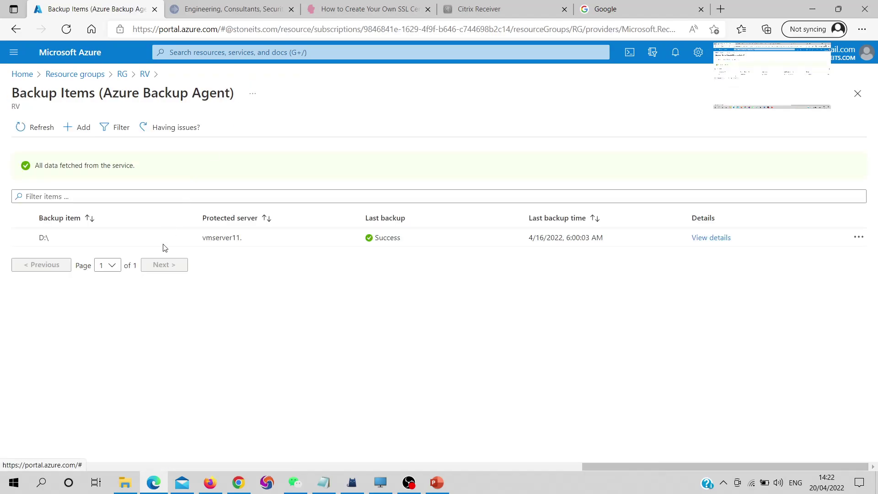
pyautogui.click(146, 74)
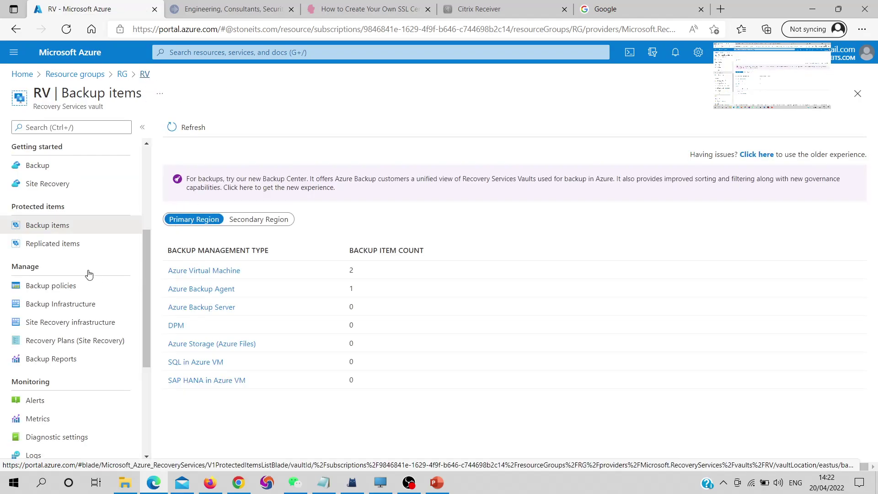
# - Look again at the Azure Backup Agent item's details and its protected server page, and return to the vault's Backup items
pyautogui.click(192, 290)
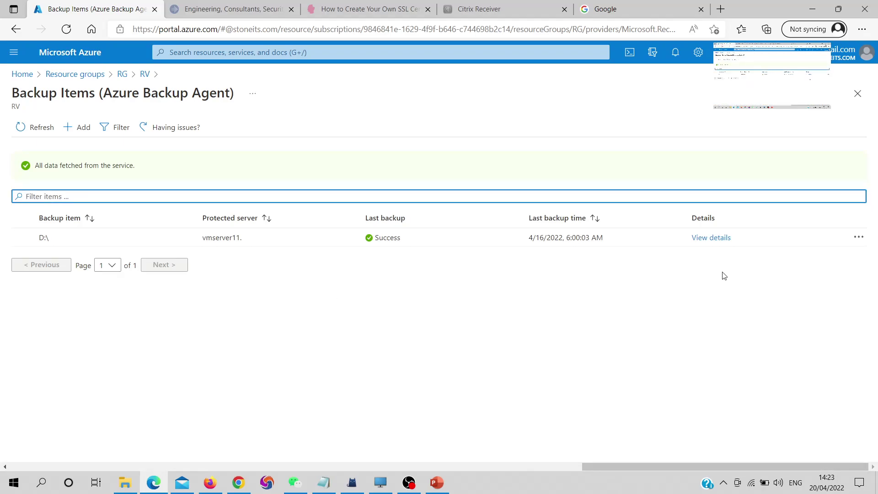
pyautogui.click(721, 242)
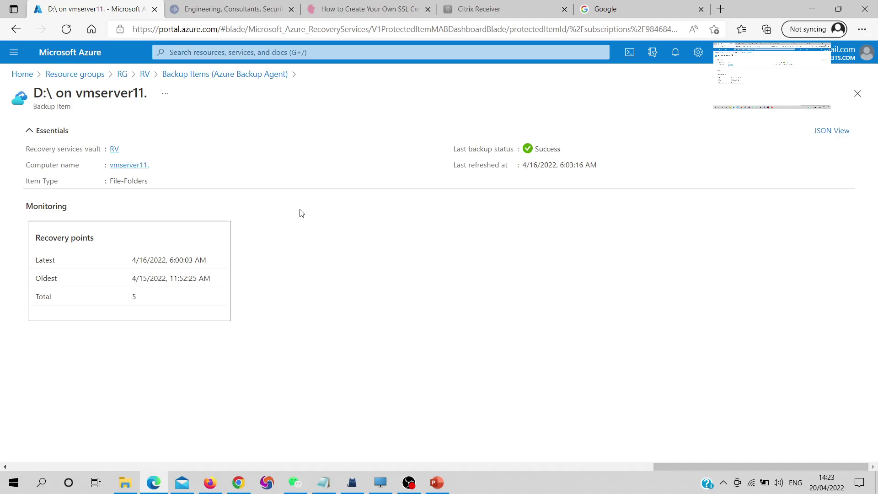
pyautogui.click(125, 171)
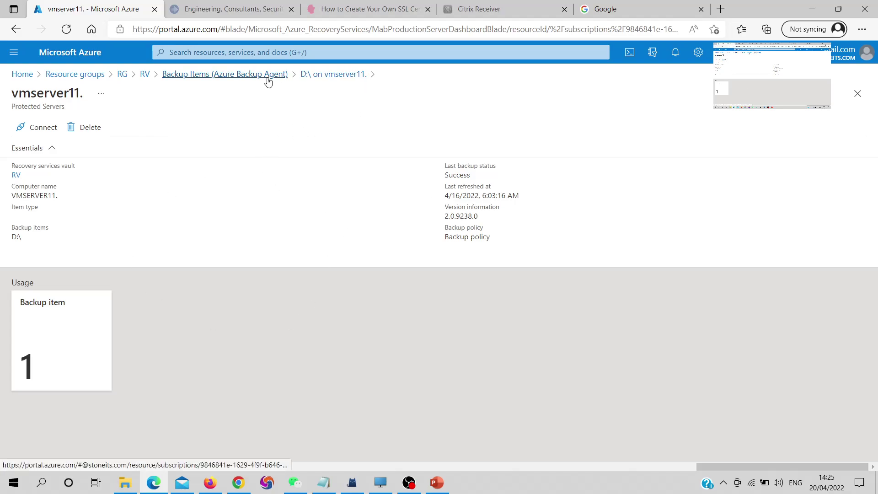
pyautogui.click(249, 81)
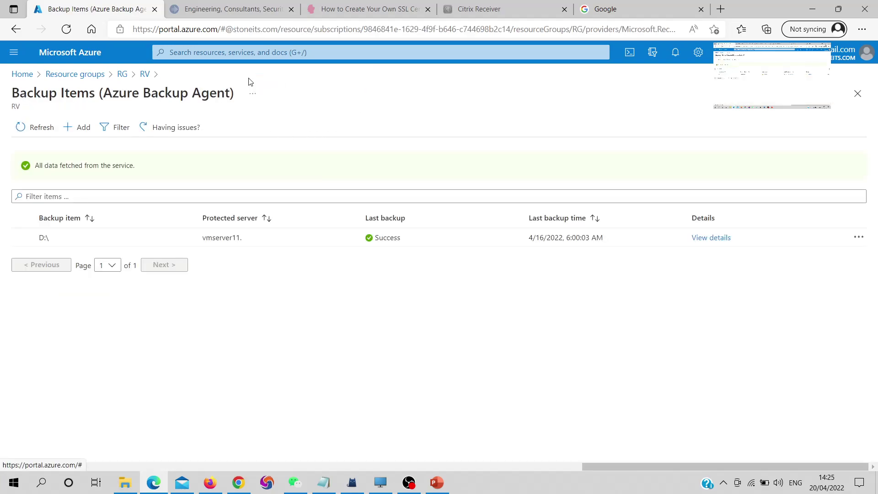
pyautogui.click(140, 78)
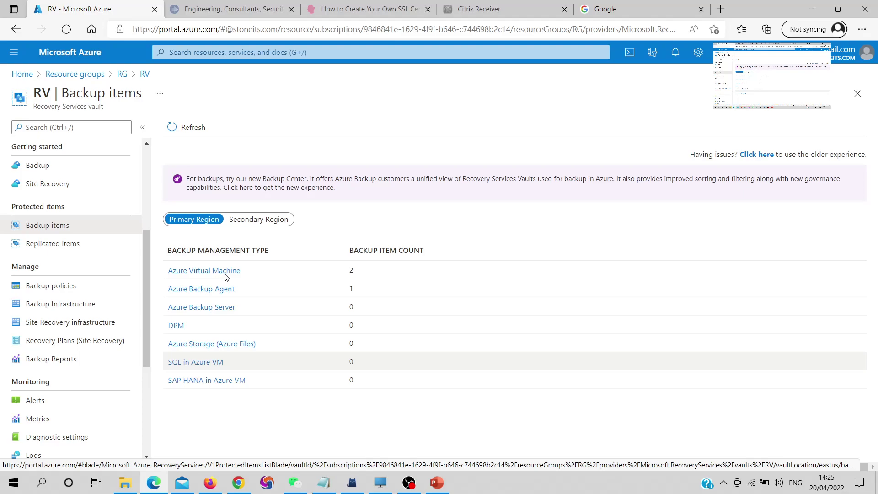
# - Start stopping the backup of VMServer11 from the Azure Virtual Machine backup items, choosing the Delete backup data option
pyautogui.click(196, 273)
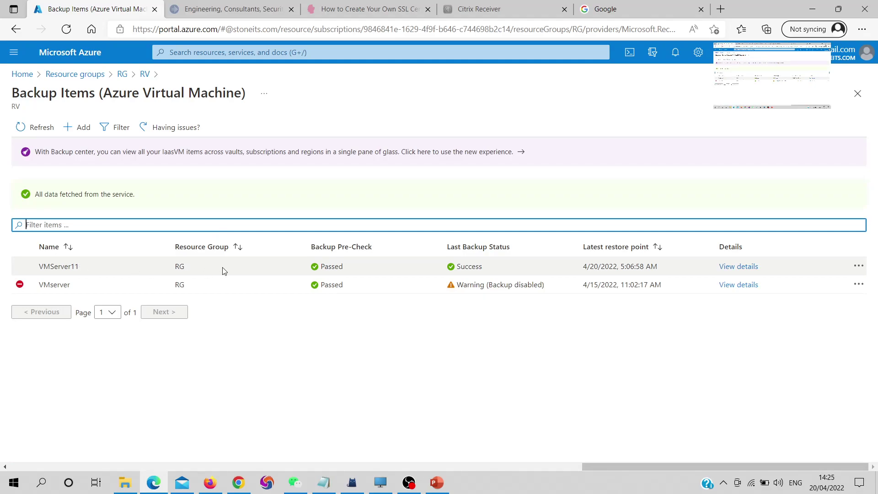
pyautogui.click(859, 267)
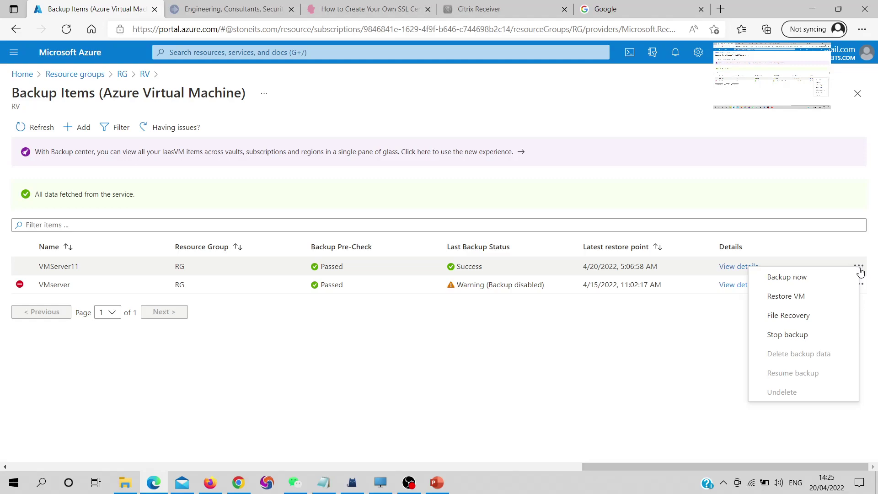
pyautogui.click(786, 337)
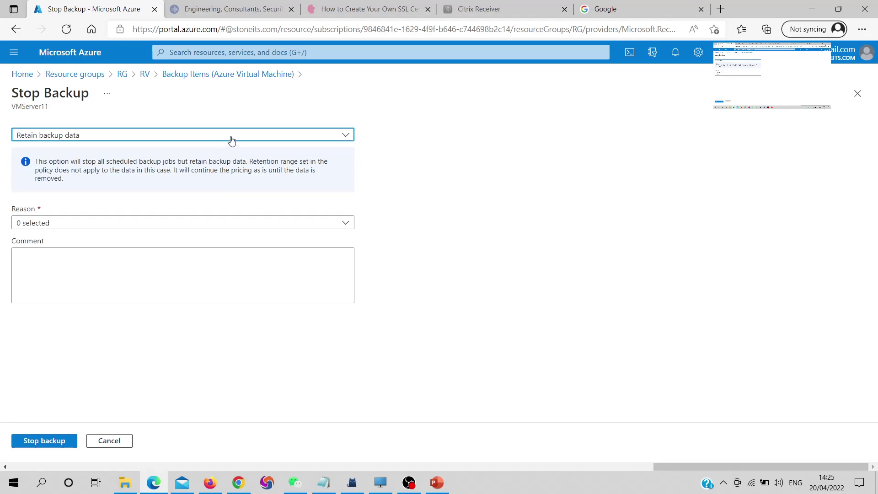
pyautogui.click(231, 137)
pyautogui.click(205, 170)
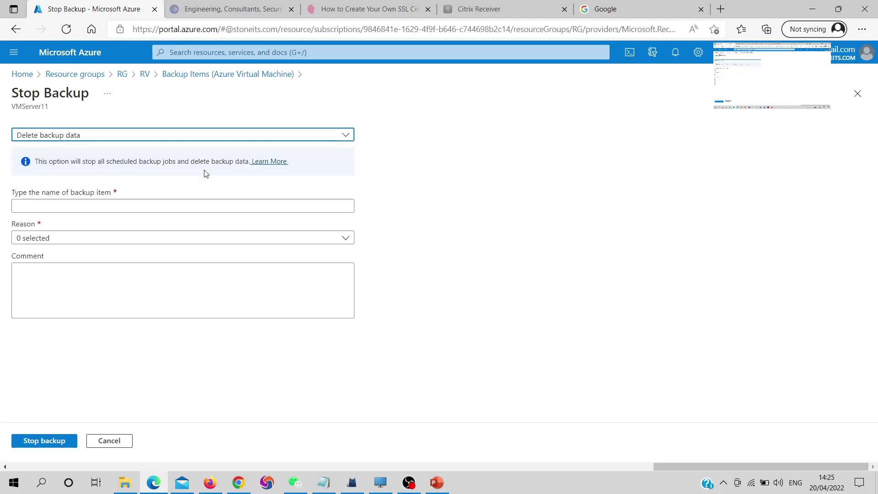
# - Fill in the backup item name as vmserver11 in the Stop Backup form
pyautogui.click(175, 205)
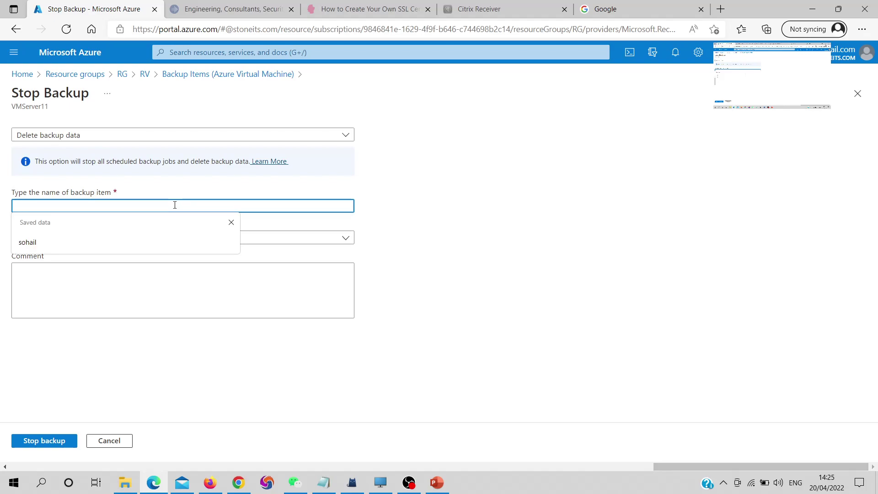
pyautogui.write('data')
pyautogui.hotkey('ctrl', 'a')
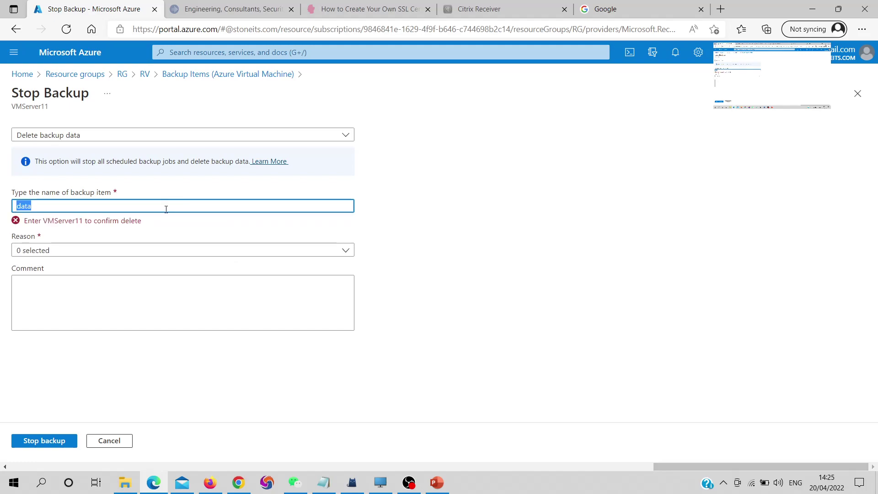
pyautogui.write('vmserver11')
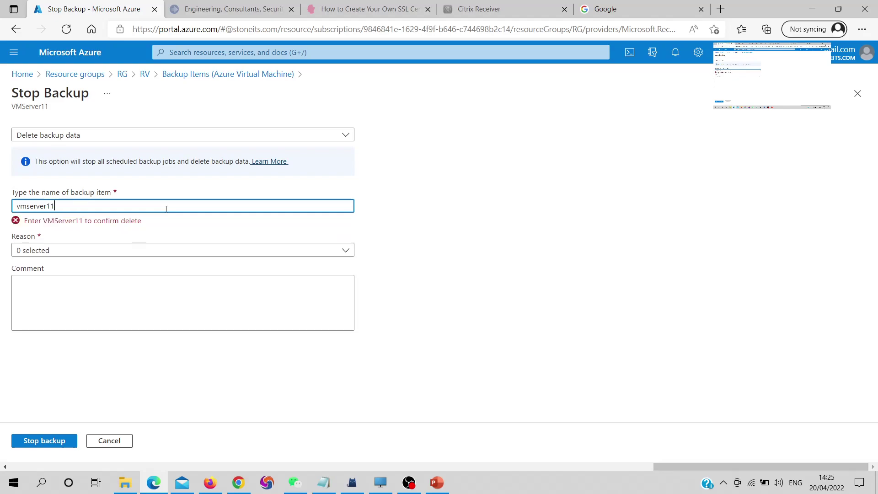
pyautogui.hotkey('ctrl', 'a')
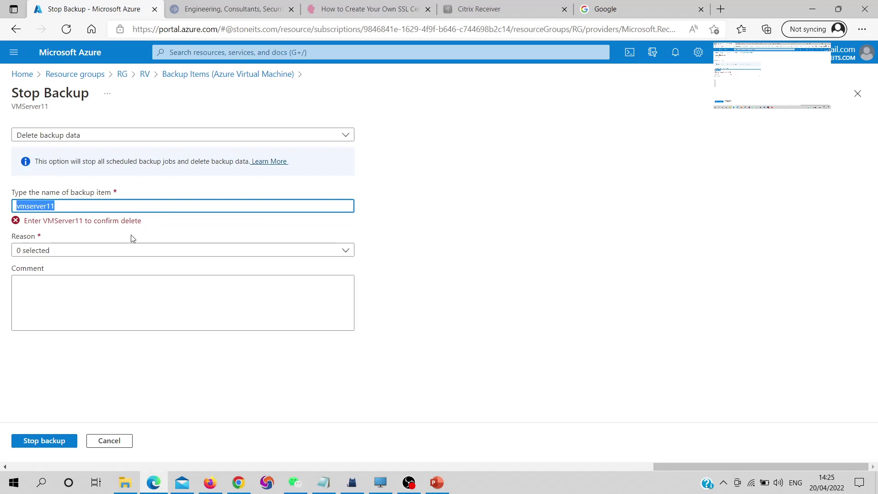
# - Select Compliance and Legal as the reasons for stopping the backup and try to submit the form
pyautogui.click(120, 252)
pyautogui.click(46, 414)
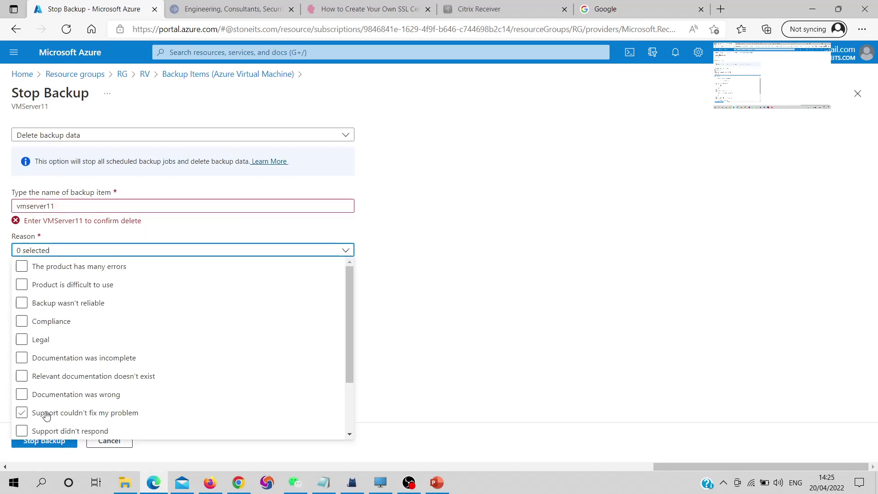
pyautogui.click(24, 343)
pyautogui.click(26, 327)
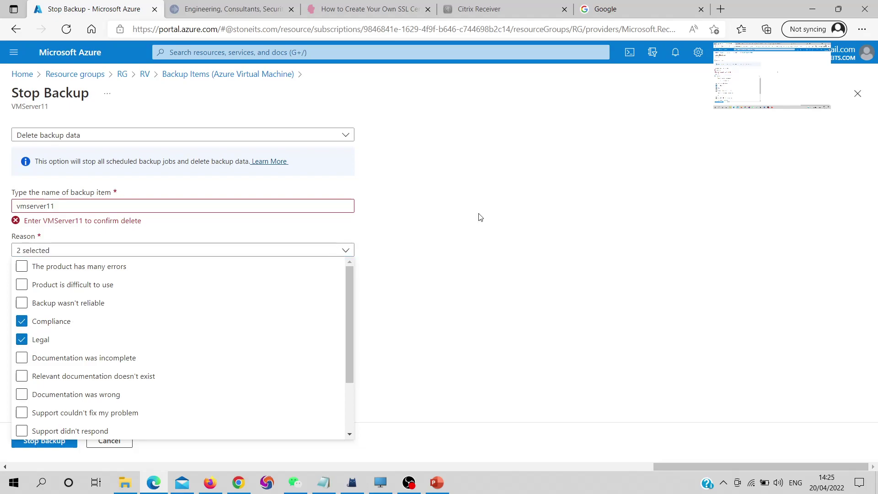
pyautogui.click(479, 215)
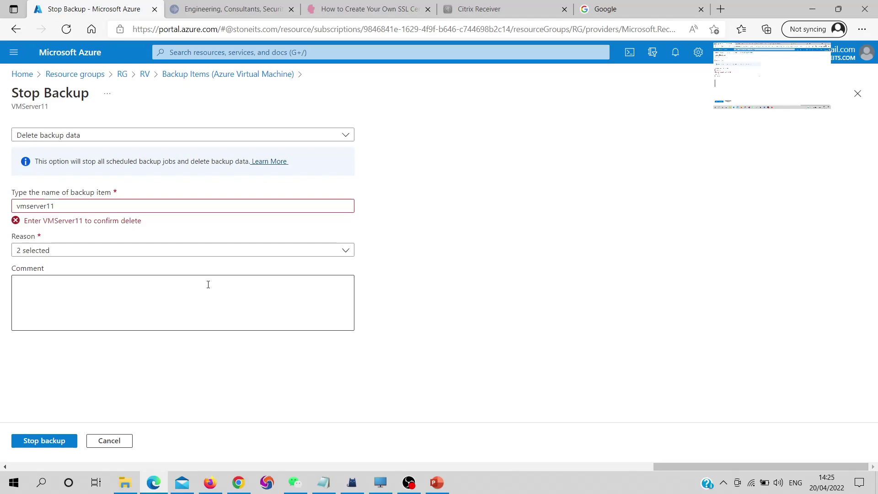
pyautogui.click(58, 442)
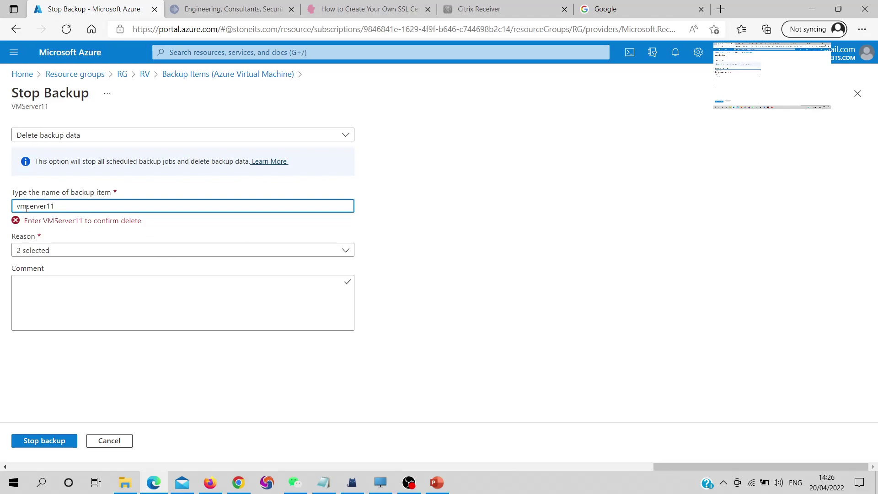
# - Correct the backup item name to VMServer11 with matching capitals and stop the backup with its data deleted
pyautogui.press('BackSpace')
pyautogui.press('BackSpace')
pyautogui.press('BackSpace')
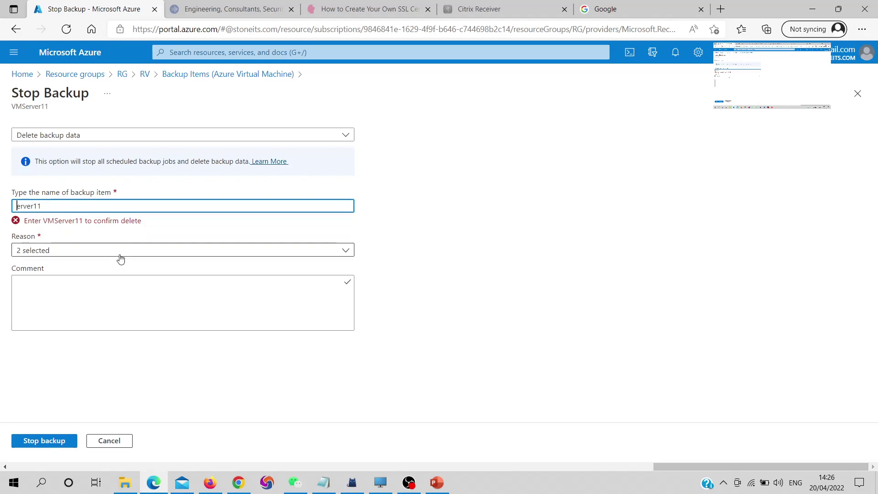
pyautogui.write('VMS')
pyautogui.click(44, 441)
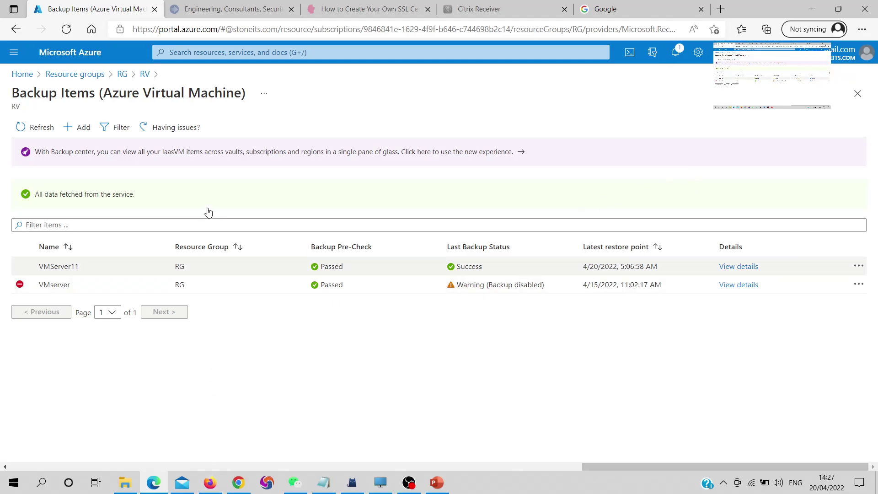
# - Check the refreshed backup items list and the actions available for VMServer11 and VMserver, and return to the RV vault's Backup items
pyautogui.click(27, 133)
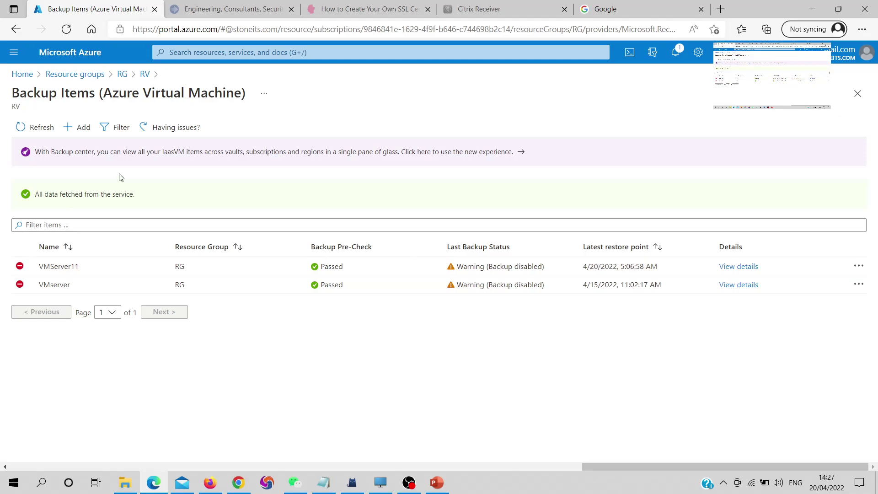
pyautogui.click(858, 266)
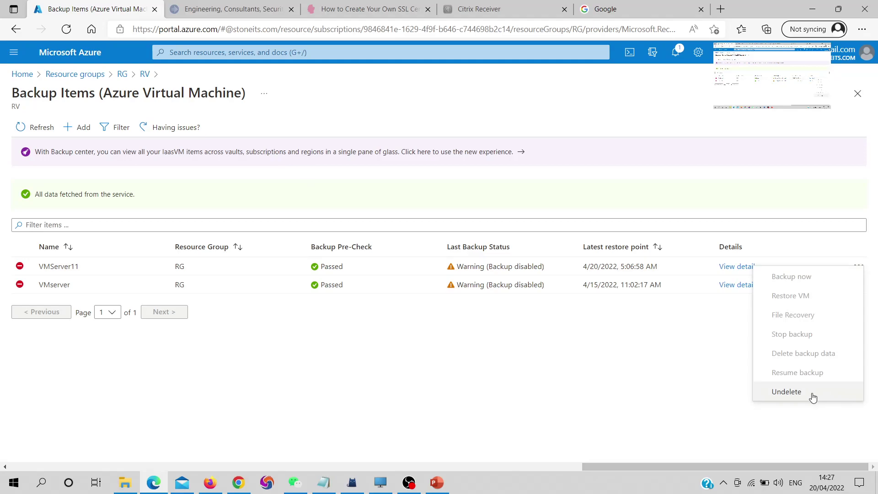
pyautogui.click(717, 390)
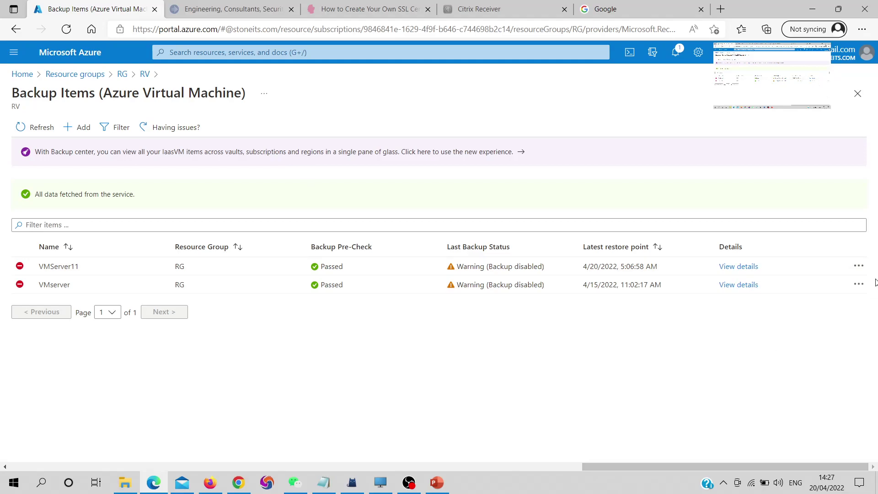
pyautogui.click(858, 284)
pyautogui.click(220, 110)
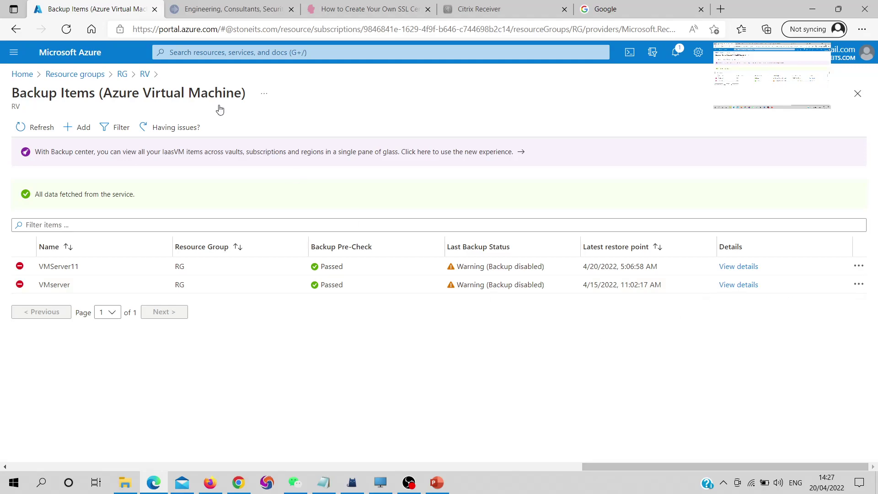
pyautogui.click(144, 74)
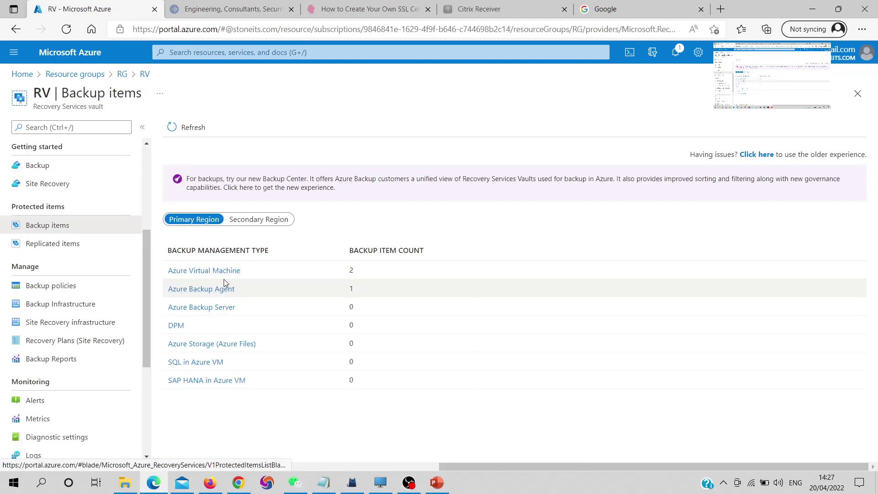